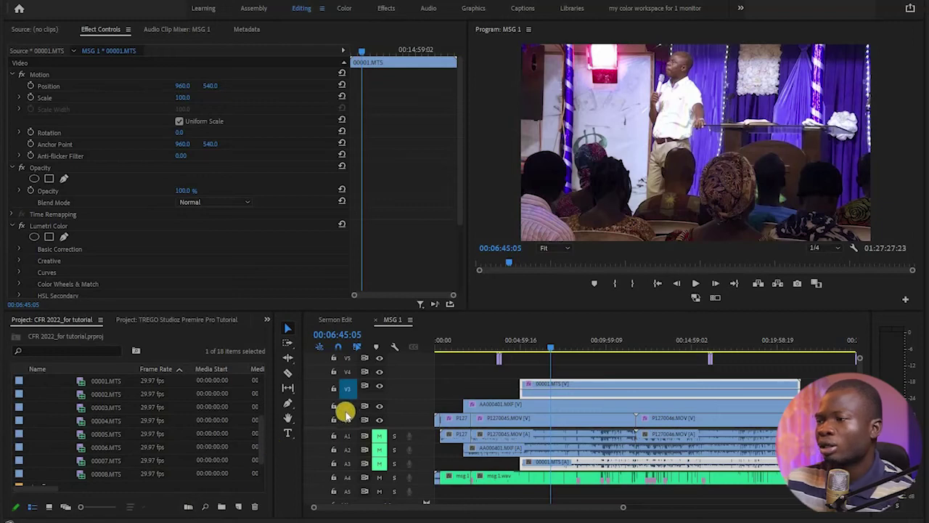
# - Scrub the MSG 1 playhead back to preview an earlier frame of the stacked camera angles
pyautogui.click(345, 424)
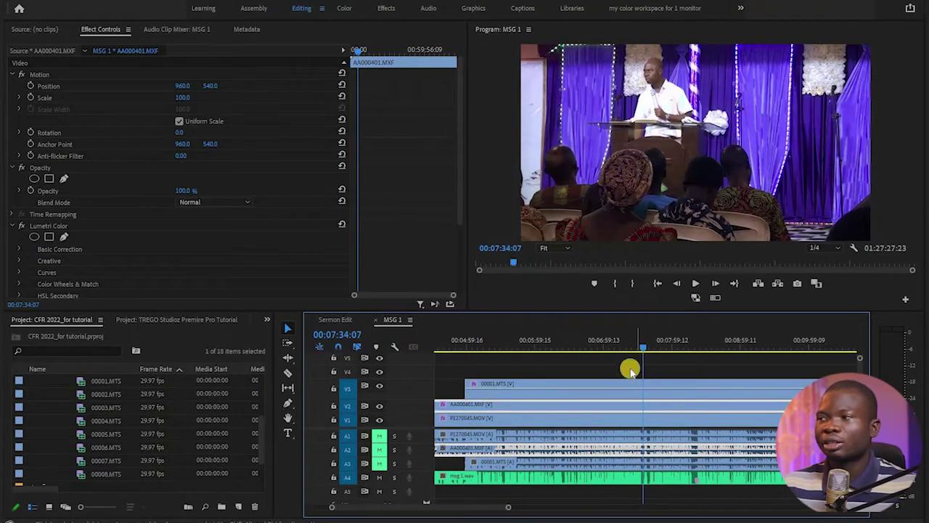
pyautogui.moveTo(592, 352); pyautogui.dragTo(612, 352)
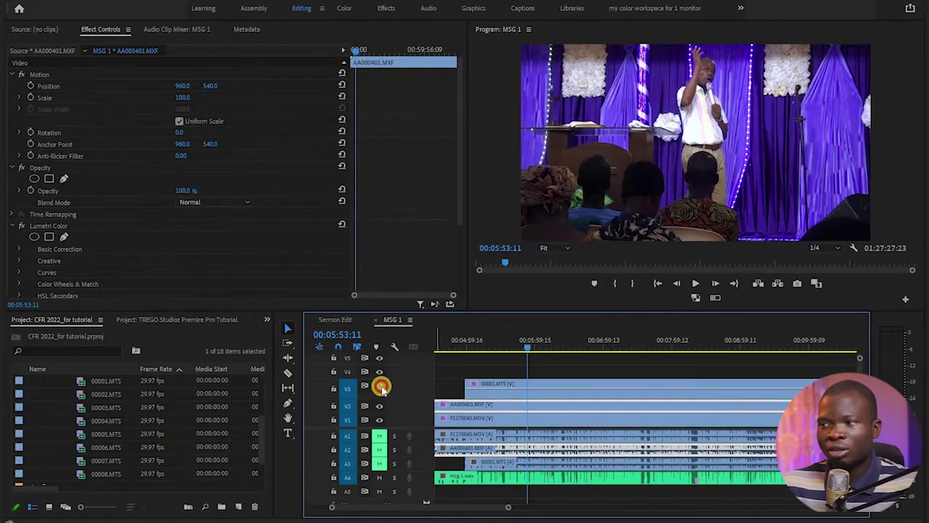
pyautogui.click(381, 386)
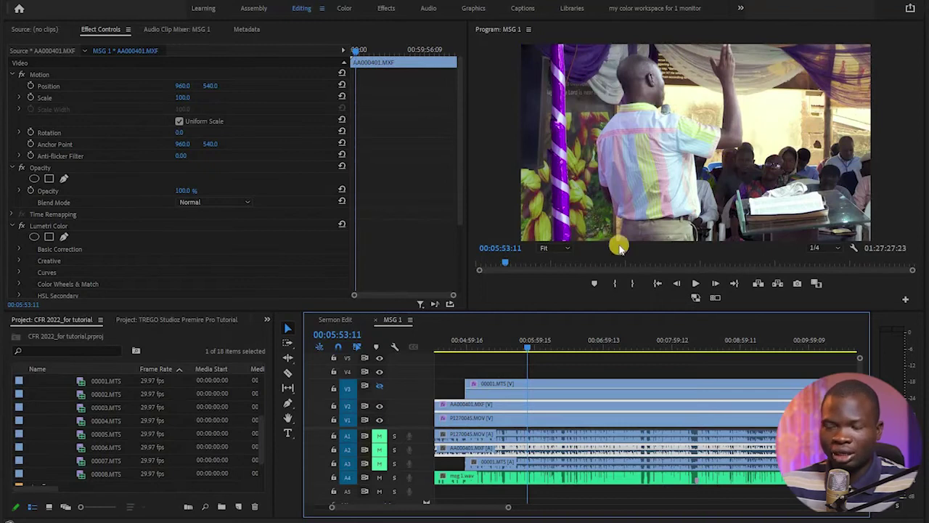
pyautogui.click(380, 405)
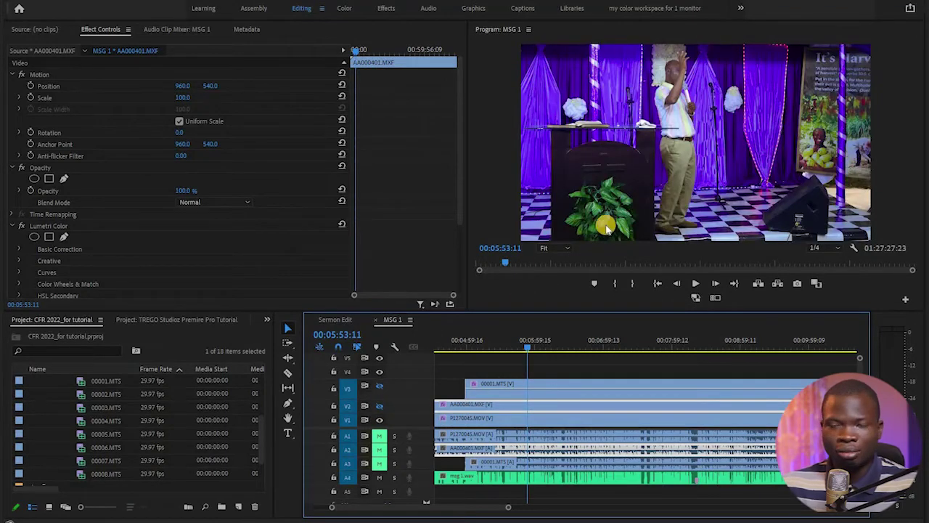
pyautogui.click(379, 405)
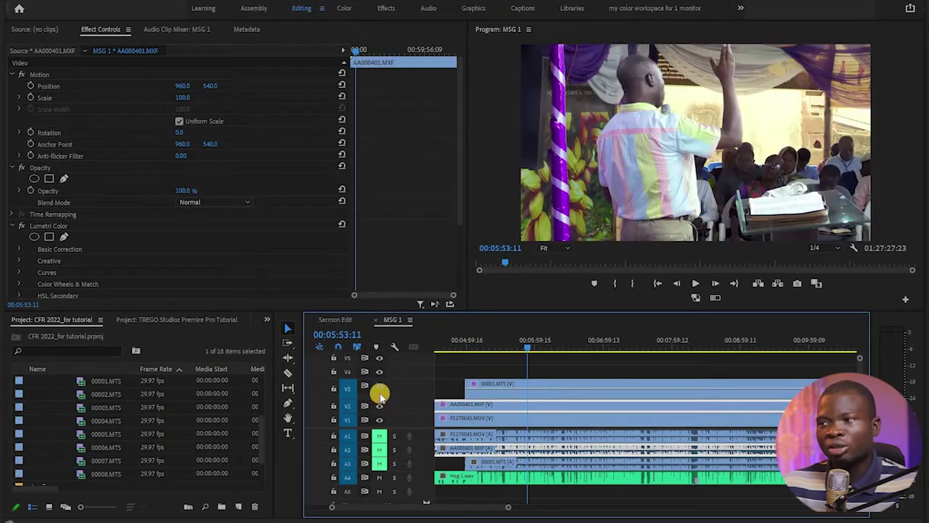
pyautogui.click(379, 390)
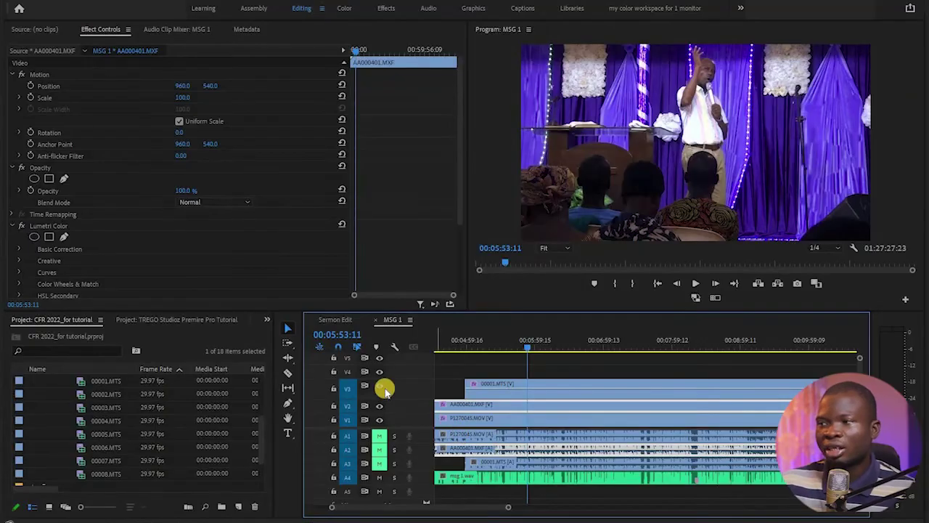
pyautogui.click(379, 386)
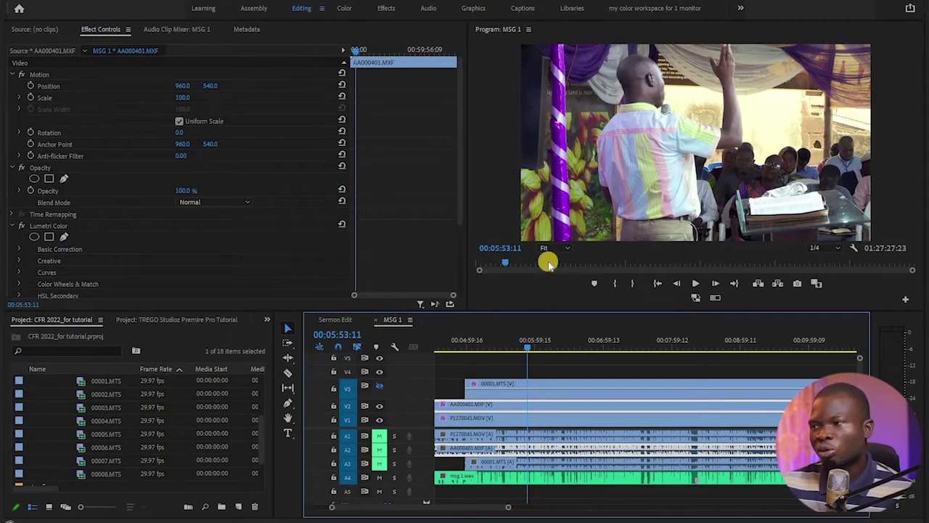
pyautogui.click(380, 385)
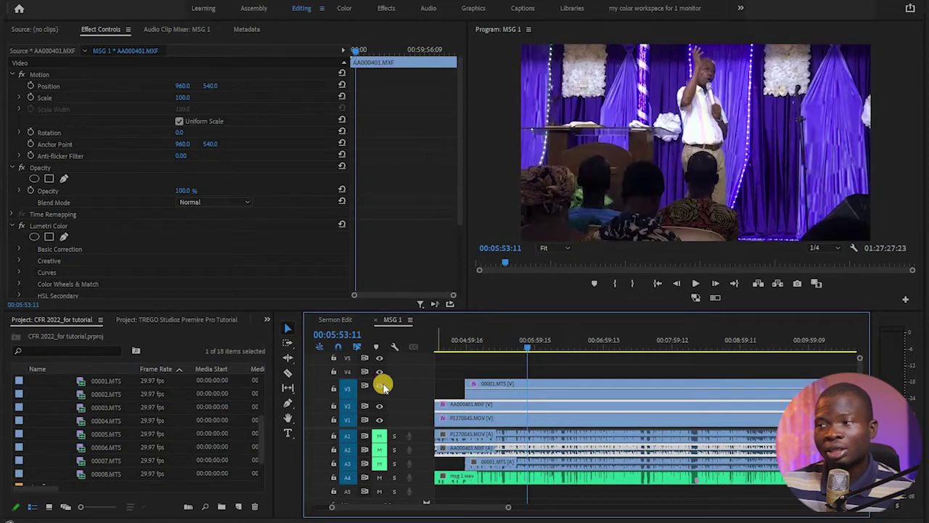
pyautogui.click(381, 386)
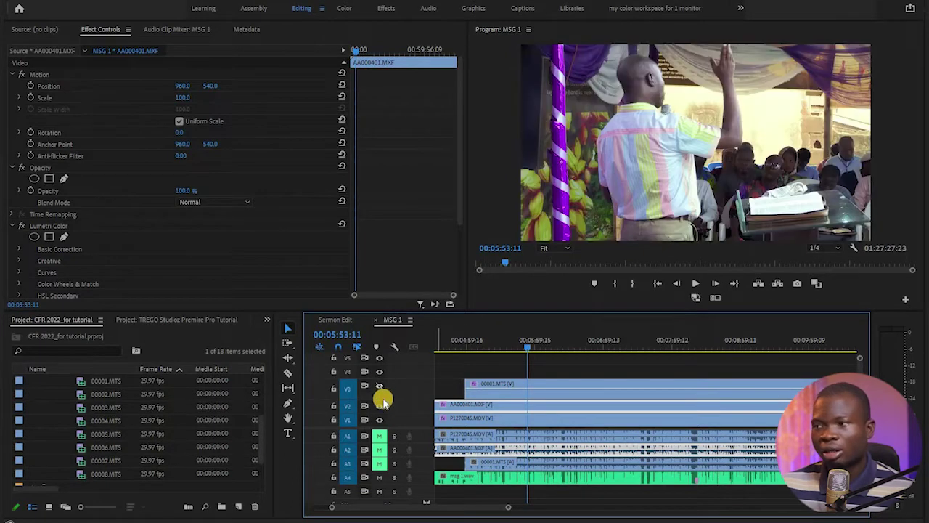
pyautogui.click(380, 406)
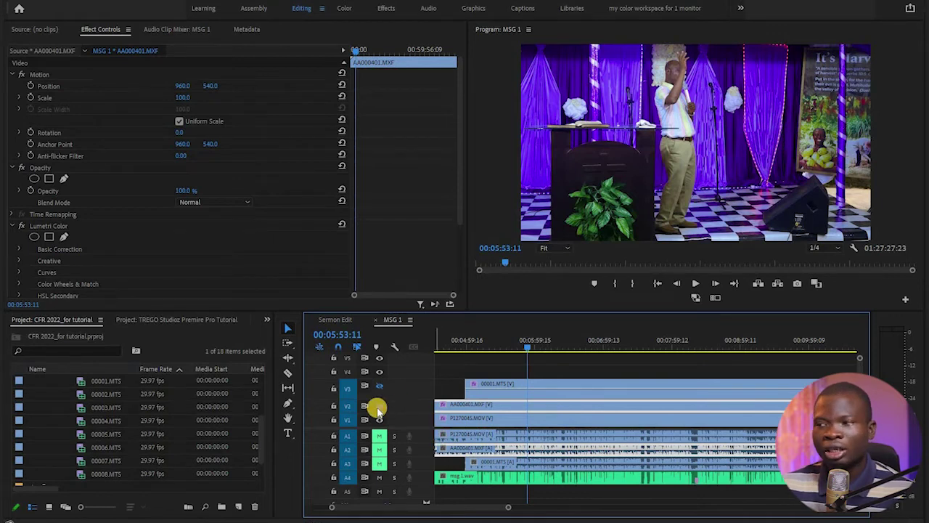
pyautogui.click(378, 404)
pyautogui.click(387, 406)
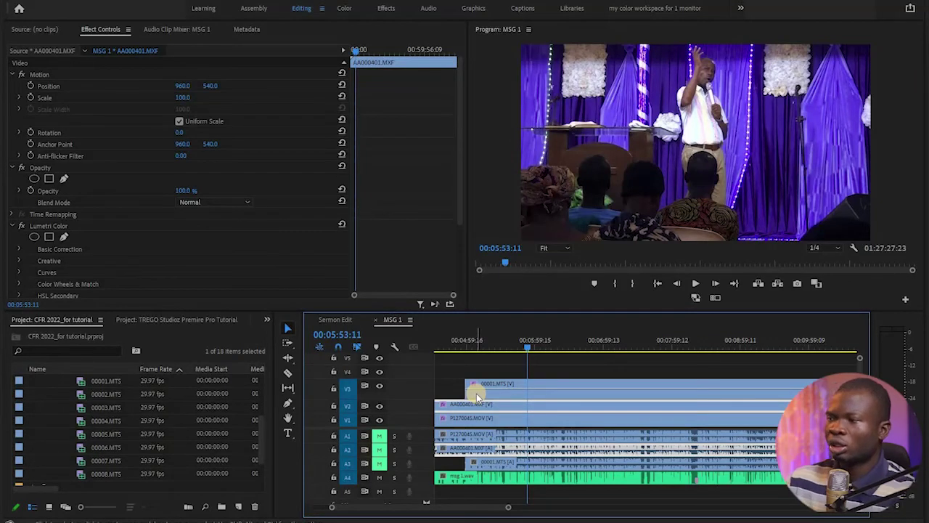
# - Place the playhead at 00:05:04:13, where the V3 clip begins, with the Razor Tool ready
pyautogui.click(465, 342)
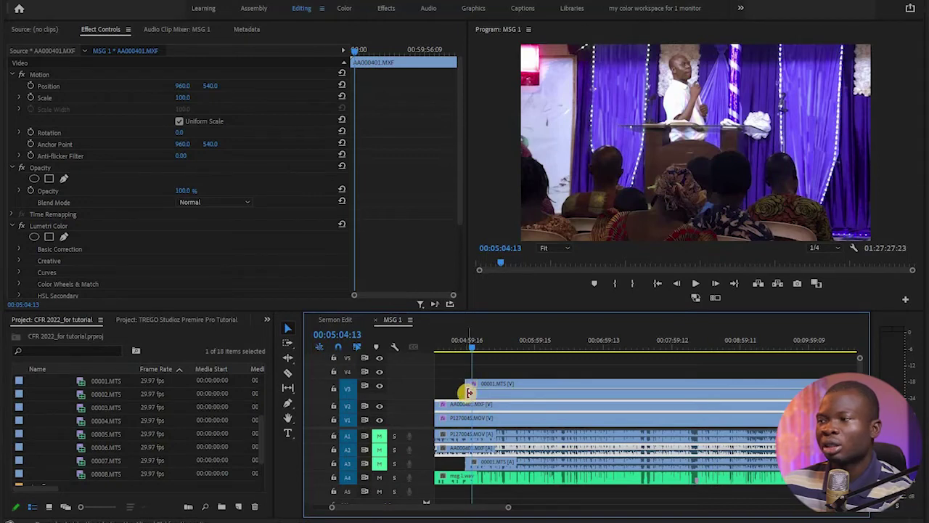
pyautogui.press('c')
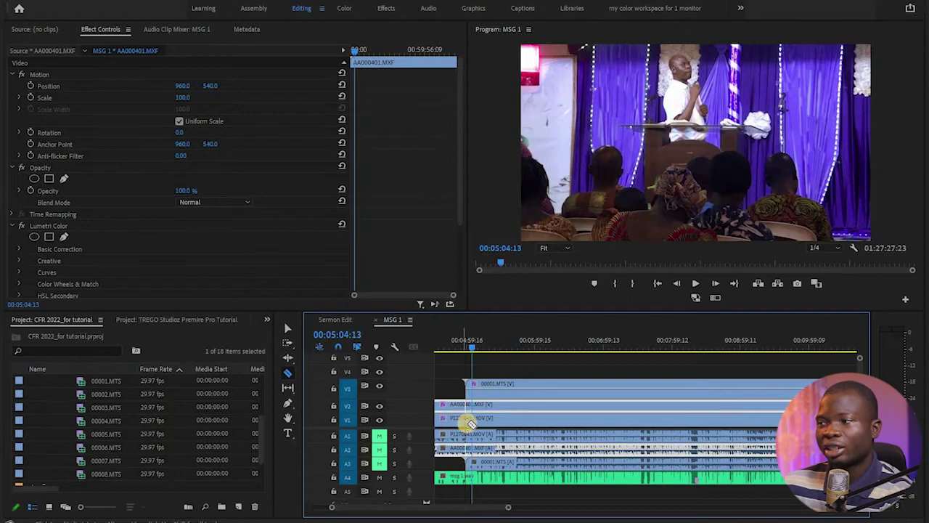
pyautogui.press('v')
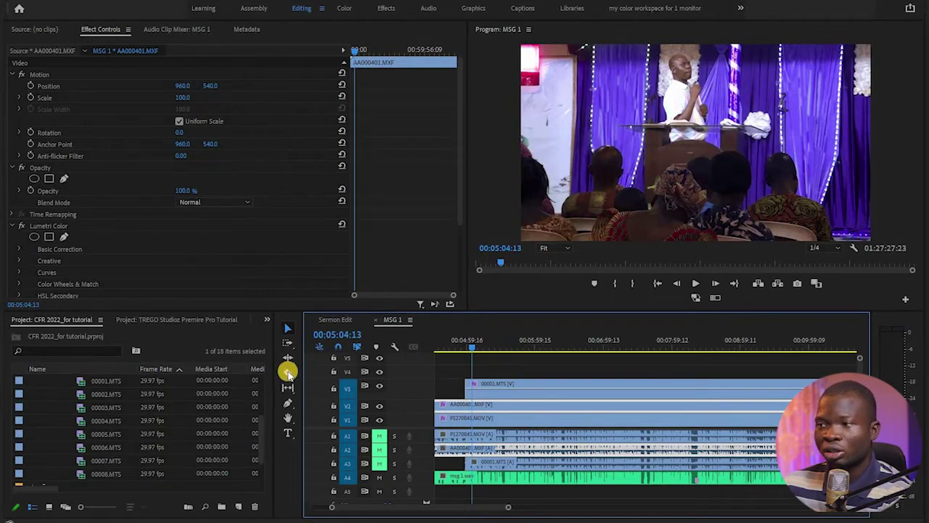
pyautogui.click(288, 371)
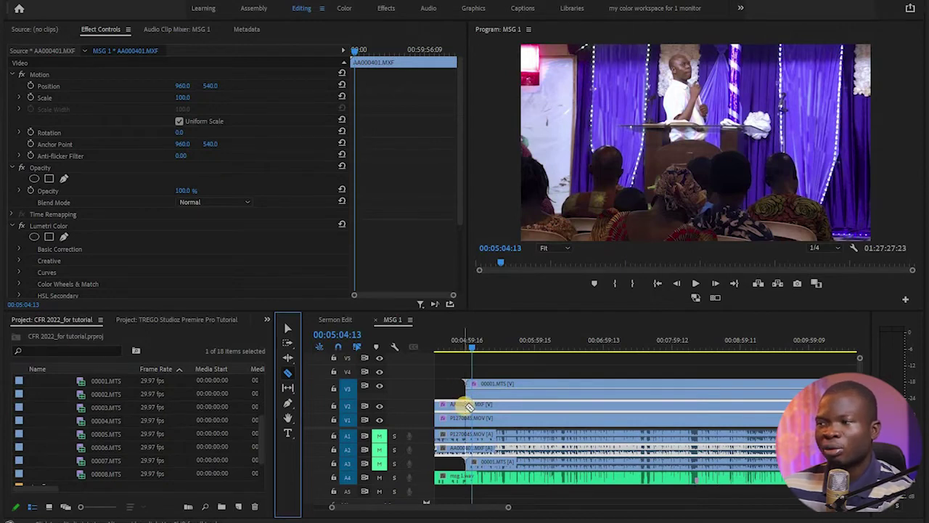
# - Razor the V1 and V2 clips and their audio at 00:05:04:13, then deselect everything
pyautogui.click(289, 374)
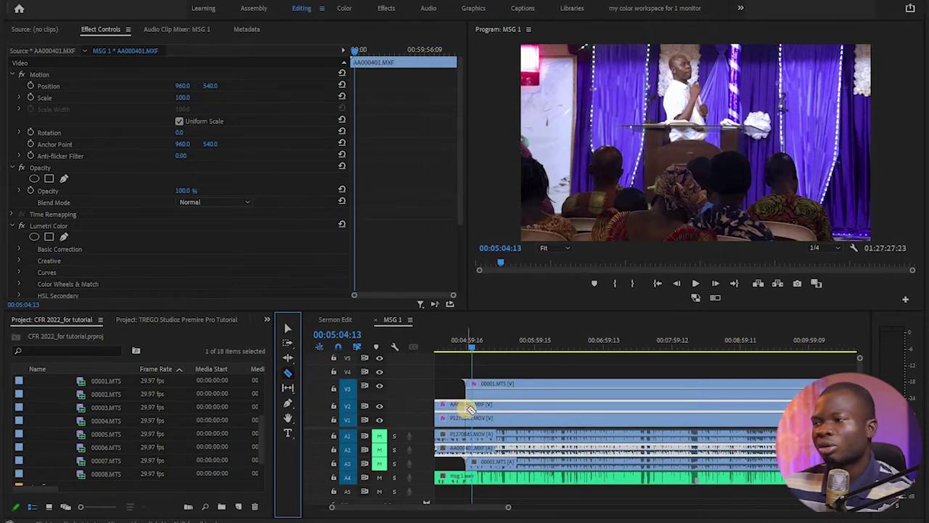
pyautogui.keyDown('shift'); pyautogui.click(469, 434); pyautogui.keyUp('shift')
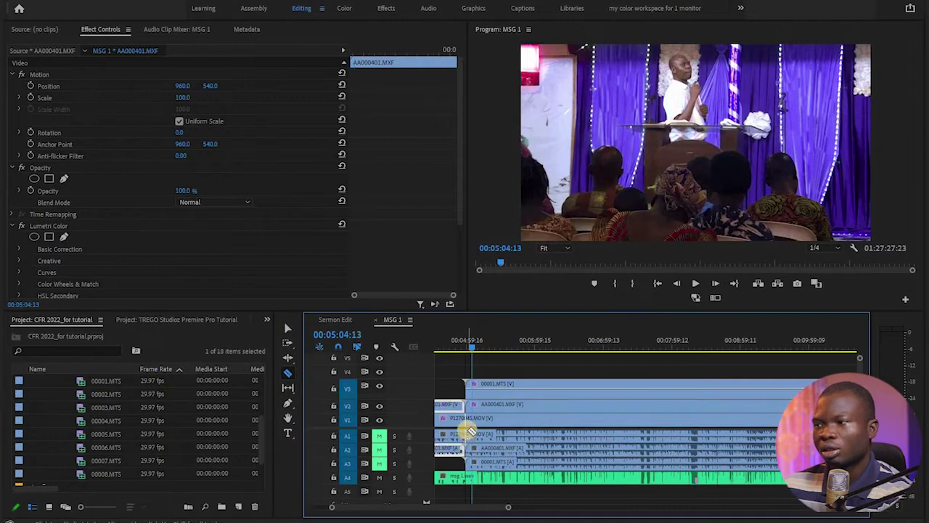
pyautogui.click(472, 384)
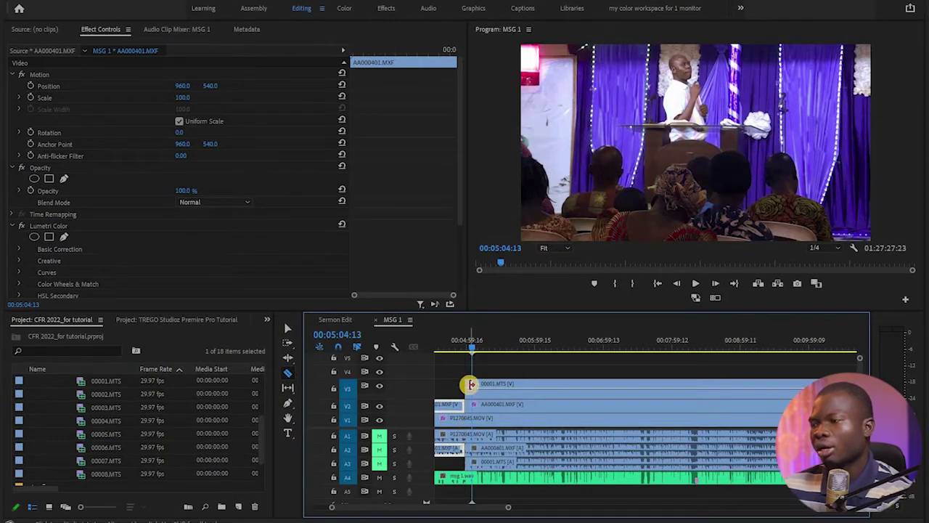
pyautogui.press('v')
pyautogui.click(462, 419)
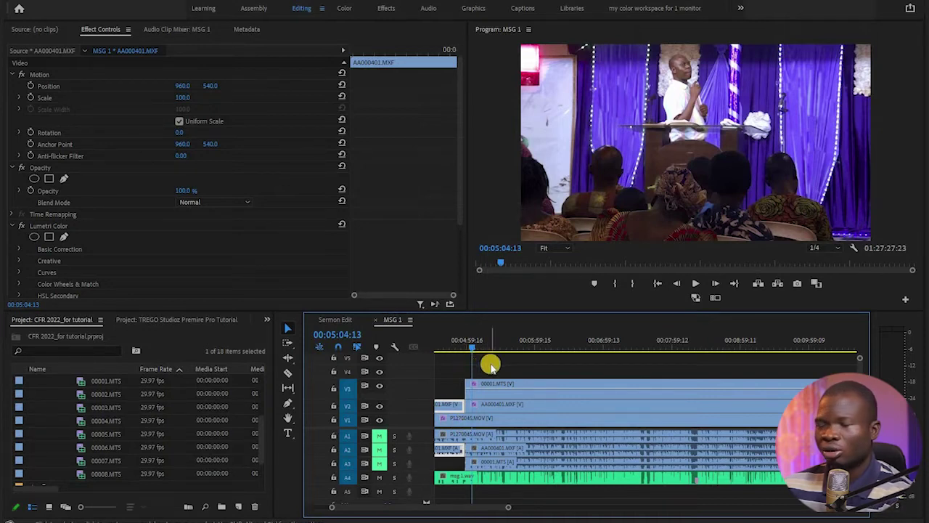
pyautogui.click(479, 372)
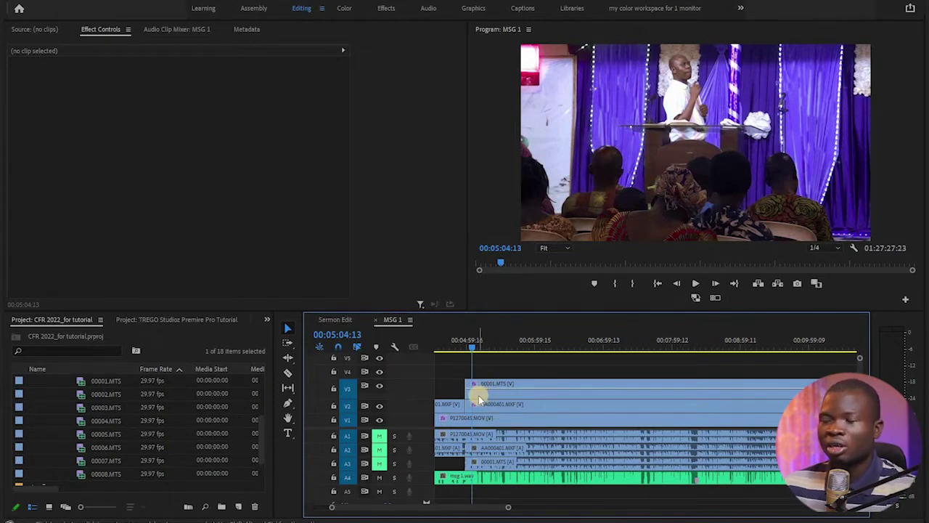
# - Adjust the V3 clip's start edge and load 00001.MTS into the Source Monitor
pyautogui.moveTo(468, 387)
pyautogui.mouseDown()
pyautogui.moveTo(476, 400)
pyautogui.moveTo(477, 386)
pyautogui.moveTo(450, 388)
pyautogui.moveTo(470, 384)
pyautogui.mouseUp()
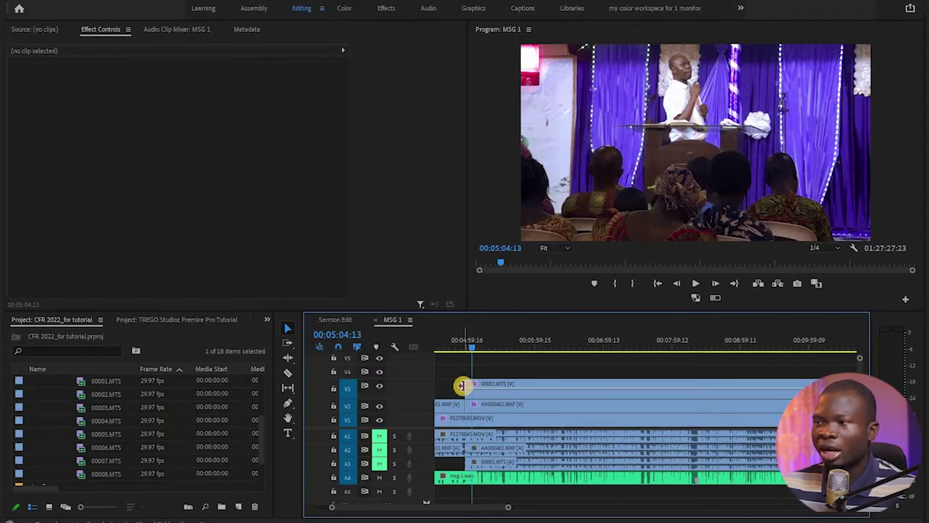
pyautogui.moveTo(461, 386); pyautogui.dragTo(481, 389)
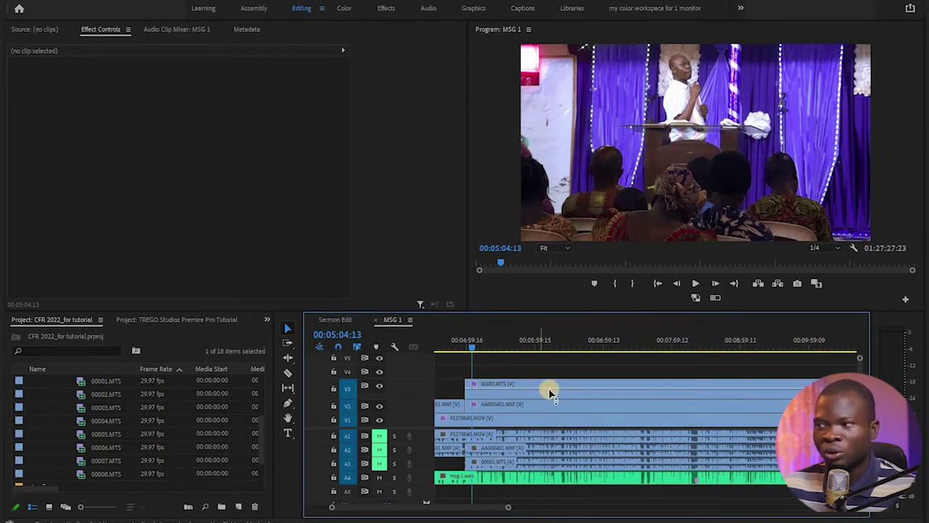
pyautogui.doubleClick(499, 385)
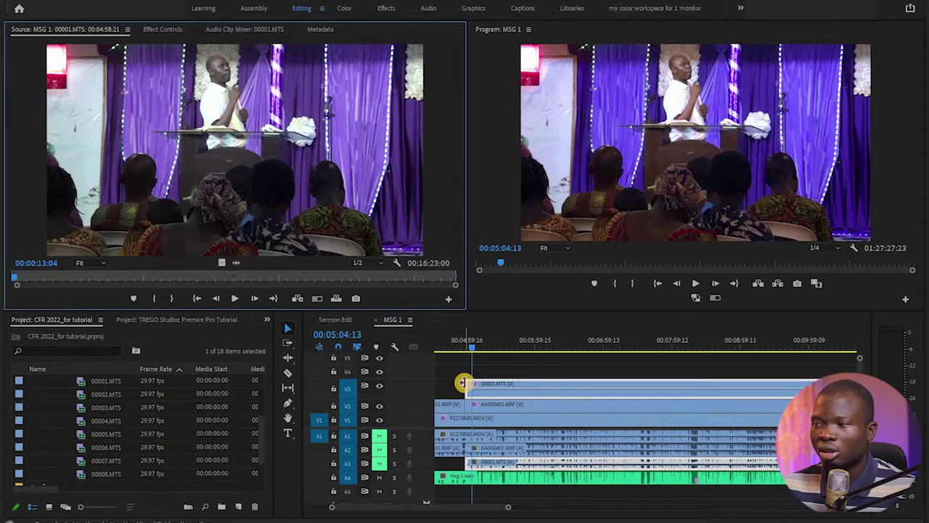
# - Trim 00001.MTS on V3 about 41 seconds later and align the cut V2 clip's start to it
pyautogui.moveTo(462, 383); pyautogui.dragTo(528, 383)
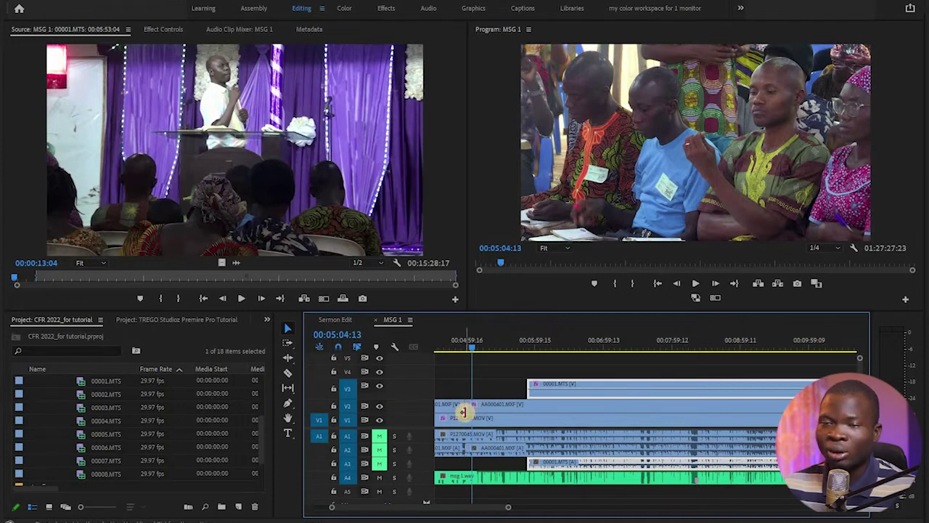
pyautogui.moveTo(462, 412)
pyautogui.mouseDown()
pyautogui.moveTo(460, 402)
pyautogui.moveTo(447, 411)
pyautogui.moveTo(462, 395)
pyautogui.moveTo(475, 410)
pyautogui.moveTo(469, 401)
pyautogui.mouseUp()
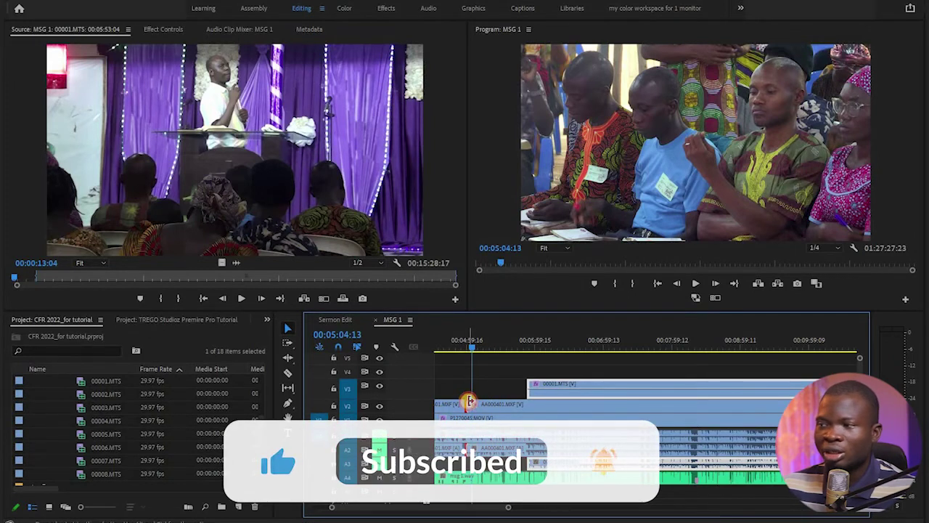
pyautogui.moveTo(470, 401)
pyautogui.mouseDown()
pyautogui.moveTo(487, 408)
pyautogui.moveTo(454, 407)
pyautogui.moveTo(469, 407)
pyautogui.mouseUp()
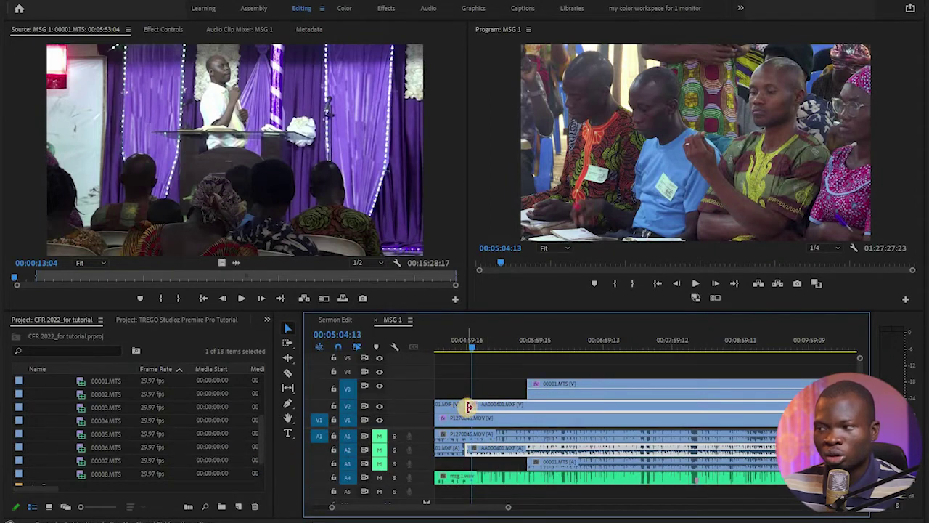
pyautogui.moveTo(469, 406); pyautogui.dragTo(527, 405)
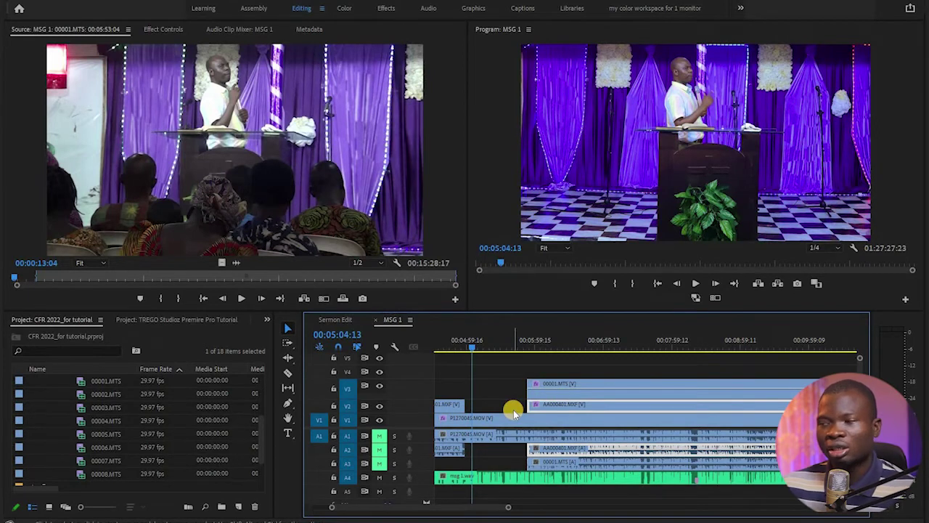
pyautogui.press('Up')
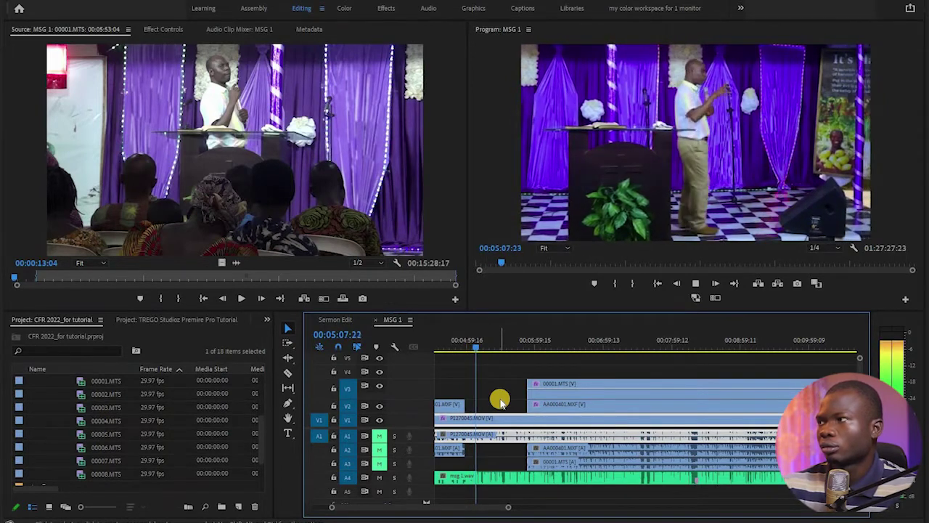
pyautogui.press('space')
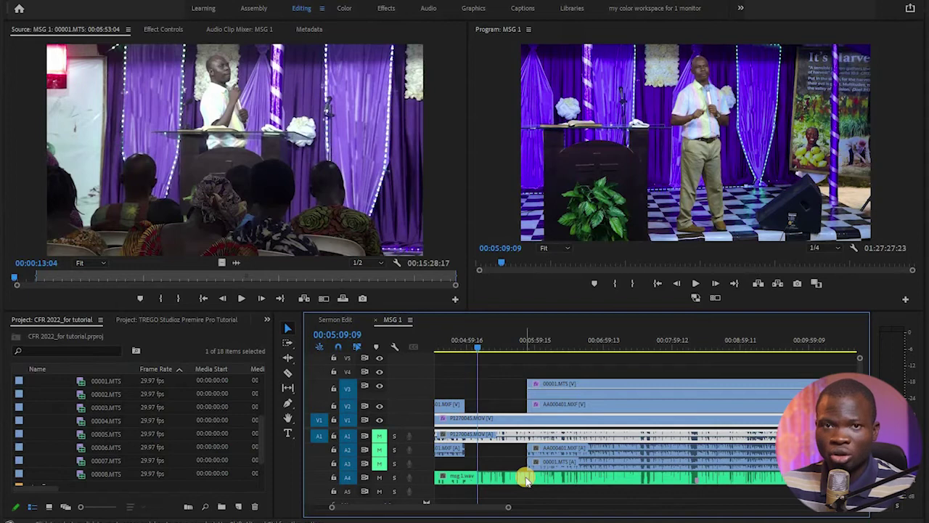
pyautogui.click(550, 389)
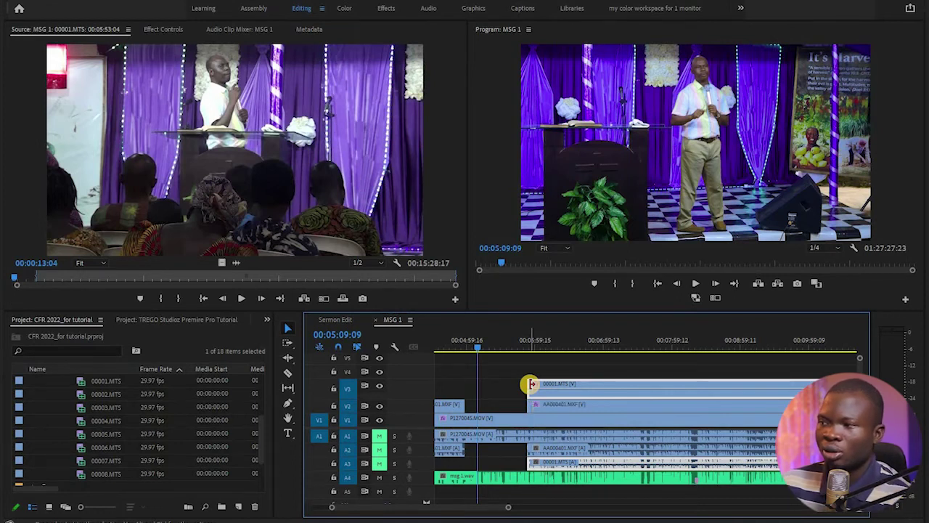
# - Extend 00001.MTS on V3 earlier to the playhead, then play from 00:05:01:15 to review the switch
pyautogui.moveTo(529, 383); pyautogui.dragTo(479, 387)
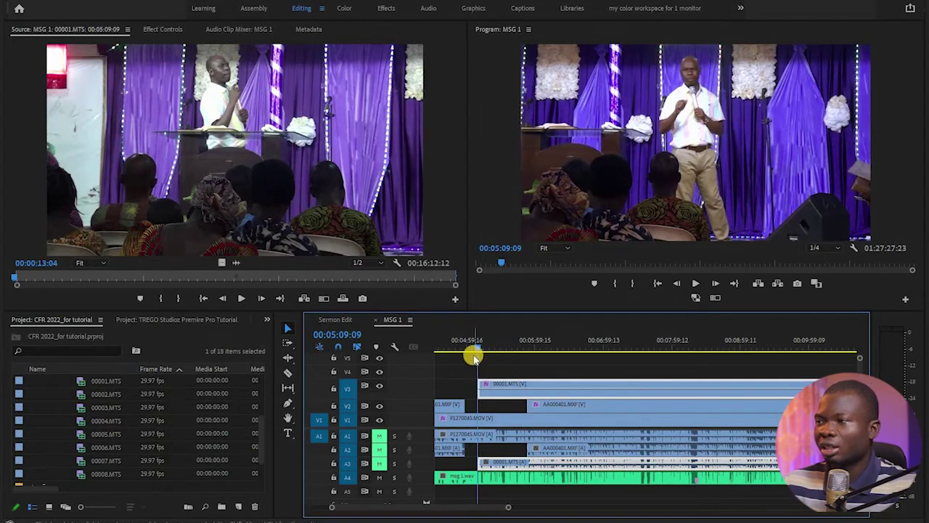
pyautogui.click(473, 346)
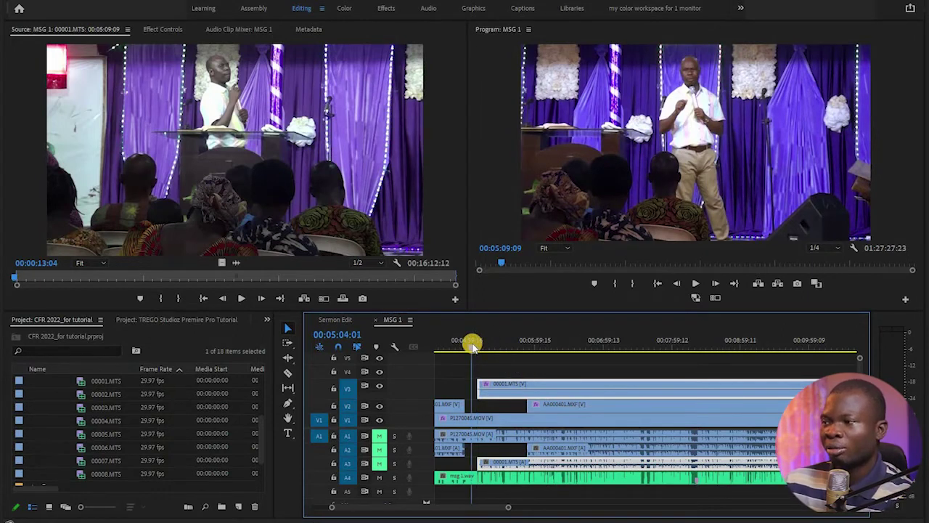
pyautogui.click(469, 342)
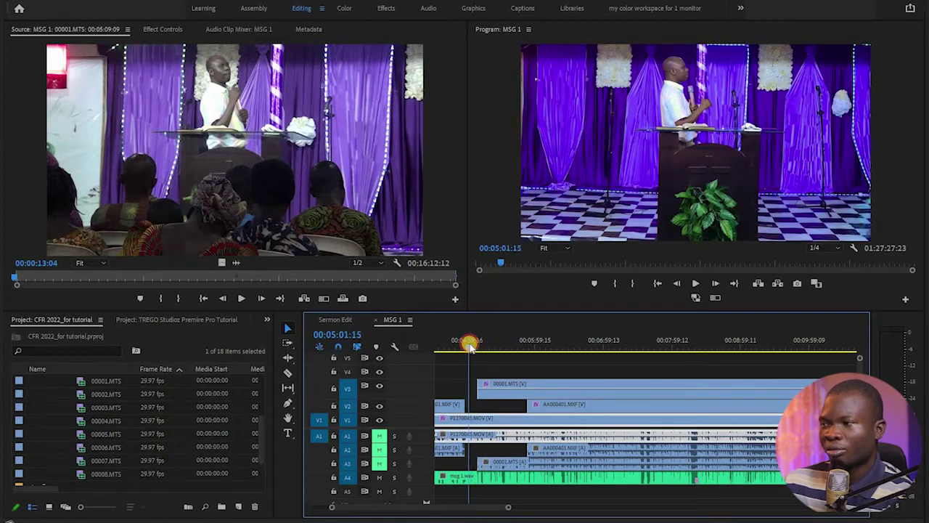
pyautogui.press('space')
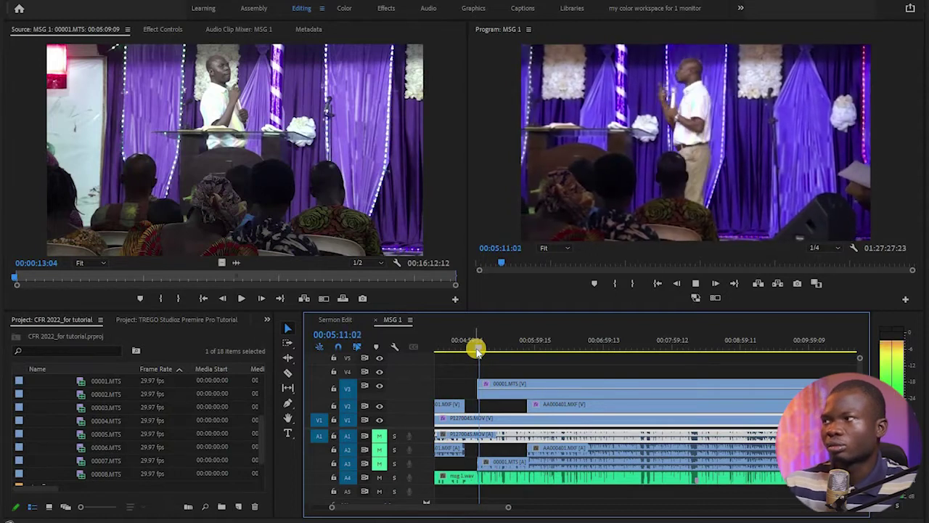
pyautogui.press('space')
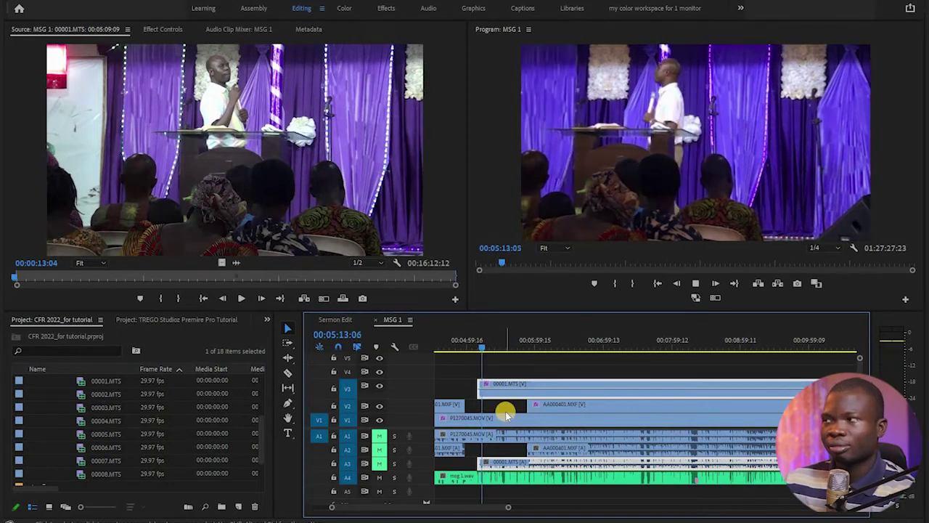
pyautogui.press('space')
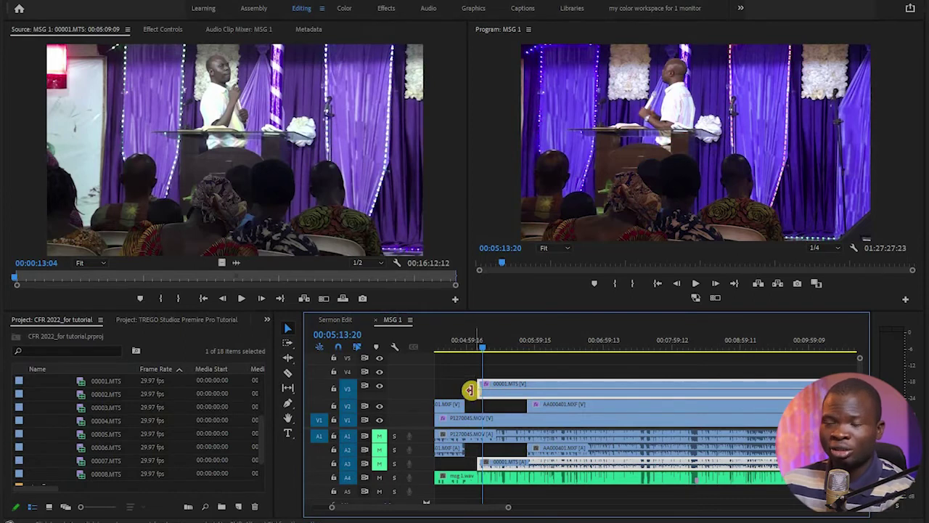
# - Split 00001.MTS on V3 at the playhead, push its remainder later, and extend AA000401 on V2 earlier
pyautogui.press('c')
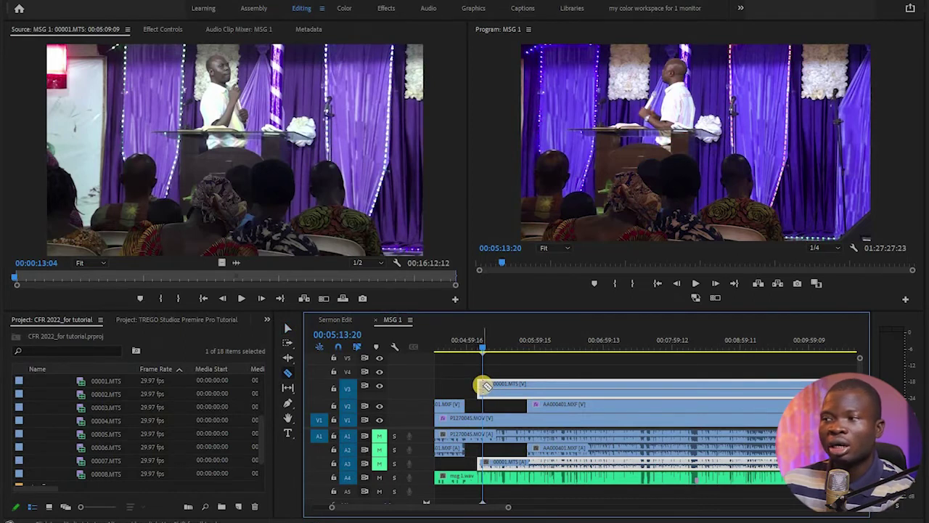
pyautogui.click(485, 384)
pyautogui.press('v')
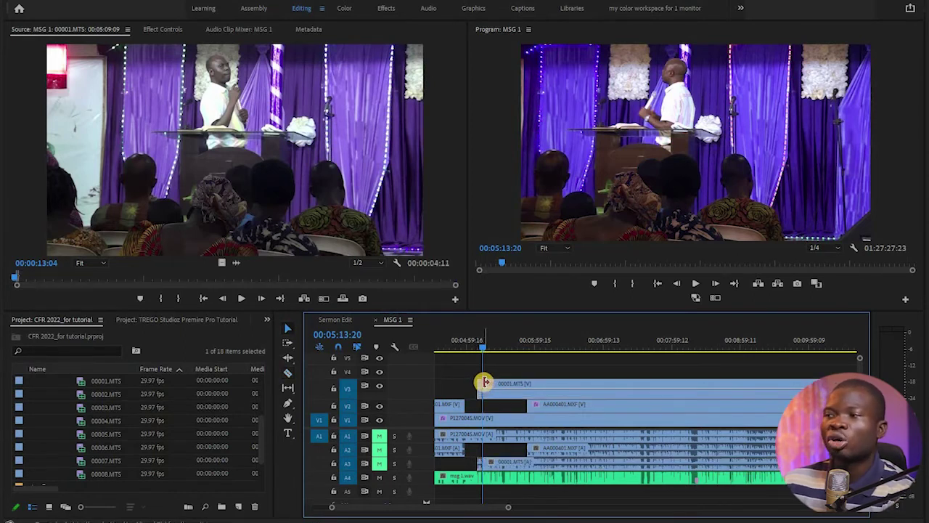
pyautogui.moveTo(486, 379); pyautogui.dragTo(511, 398)
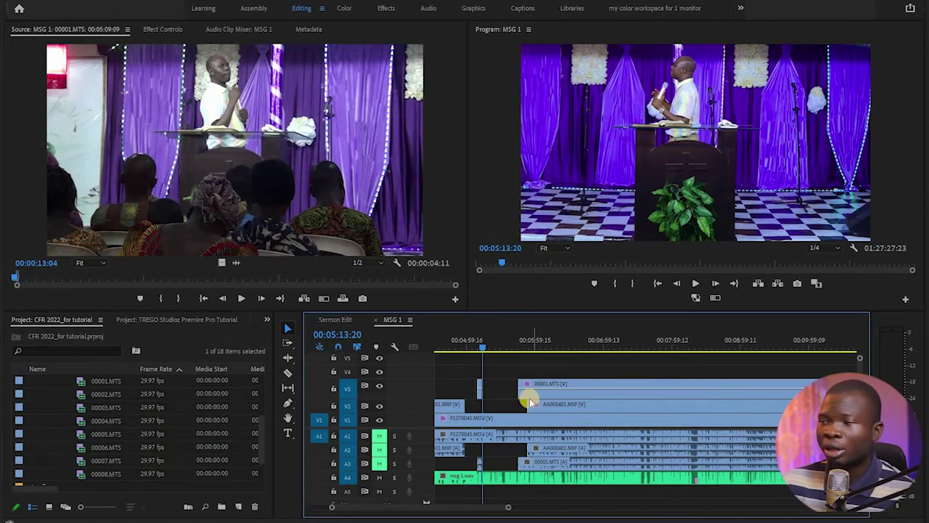
pyautogui.moveTo(531, 406); pyautogui.dragTo(489, 407)
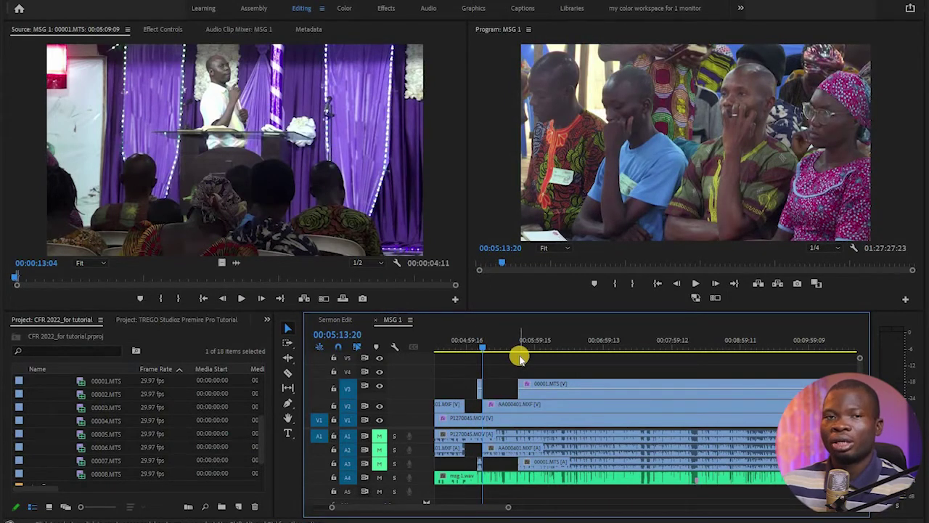
pyautogui.click(473, 342)
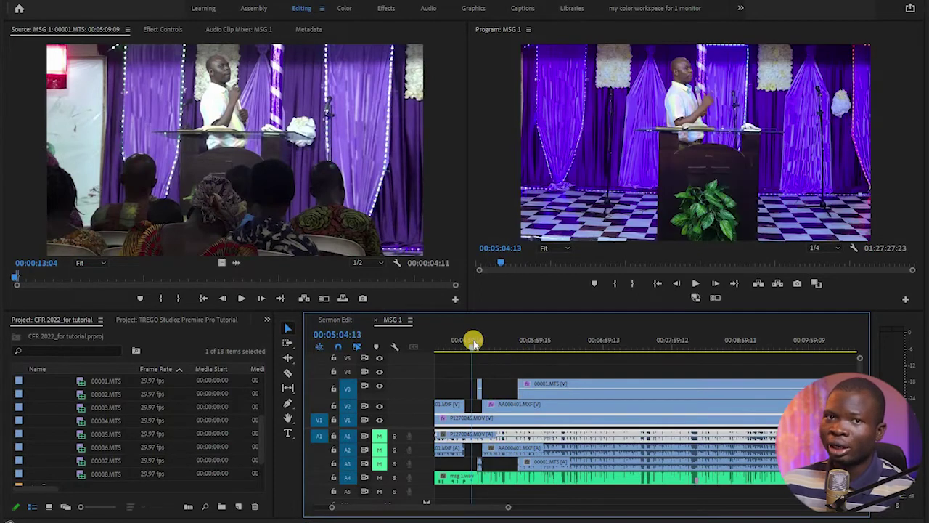
# - Play back the camera switches, then mute audio track A3
pyautogui.press('space')
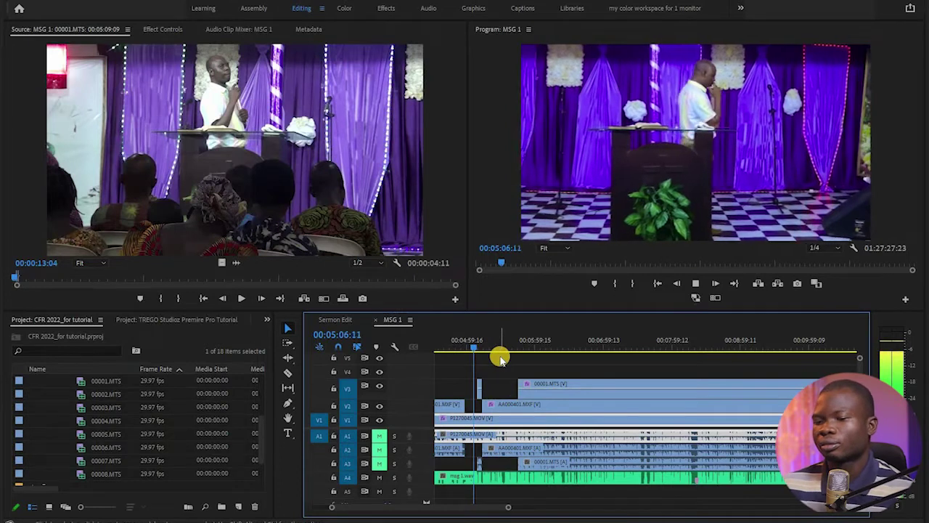
pyautogui.press('j')
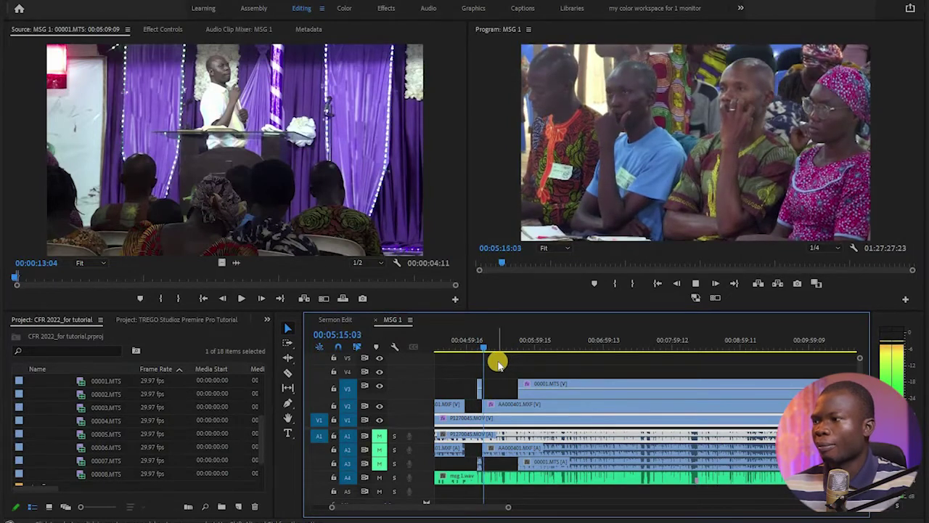
pyautogui.press('space')
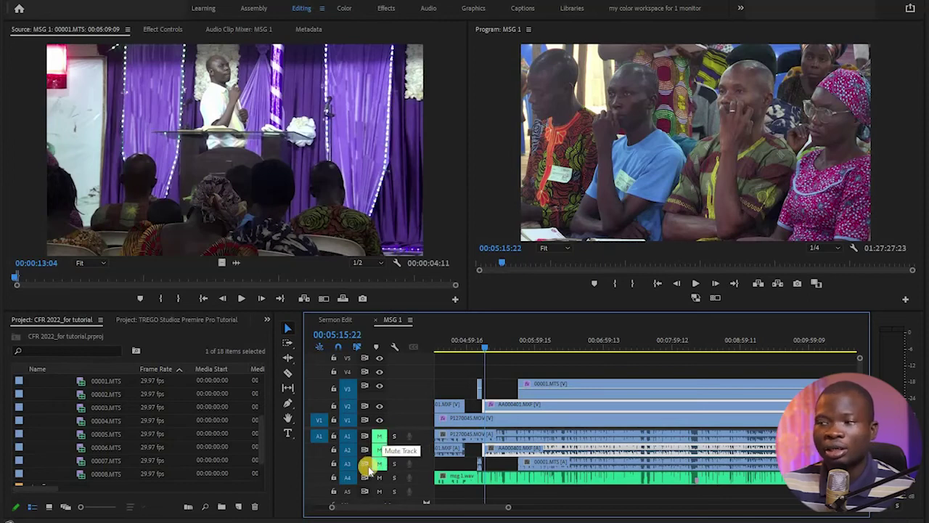
pyautogui.click(379, 464)
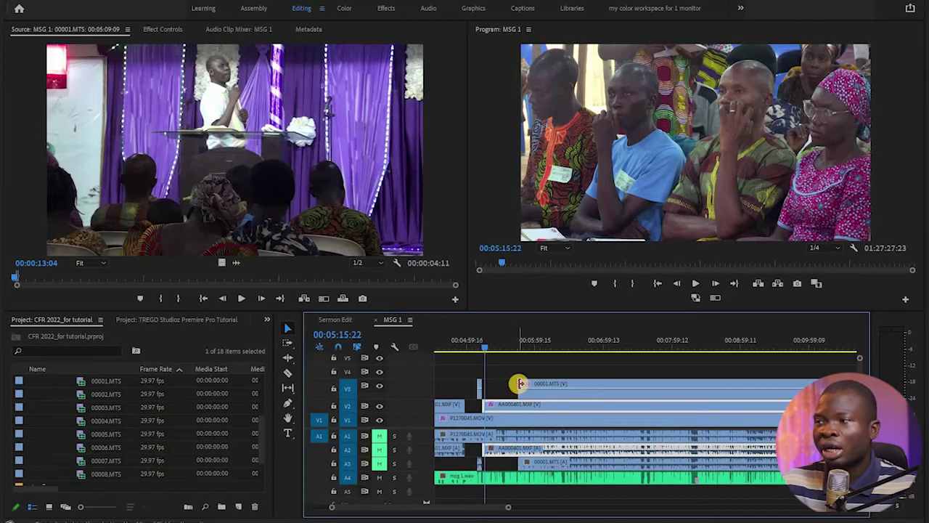
# - Split 00001.MTS on V3 again around 00:05:59 and drag the new piece's in-point with its audio
pyautogui.click(290, 374)
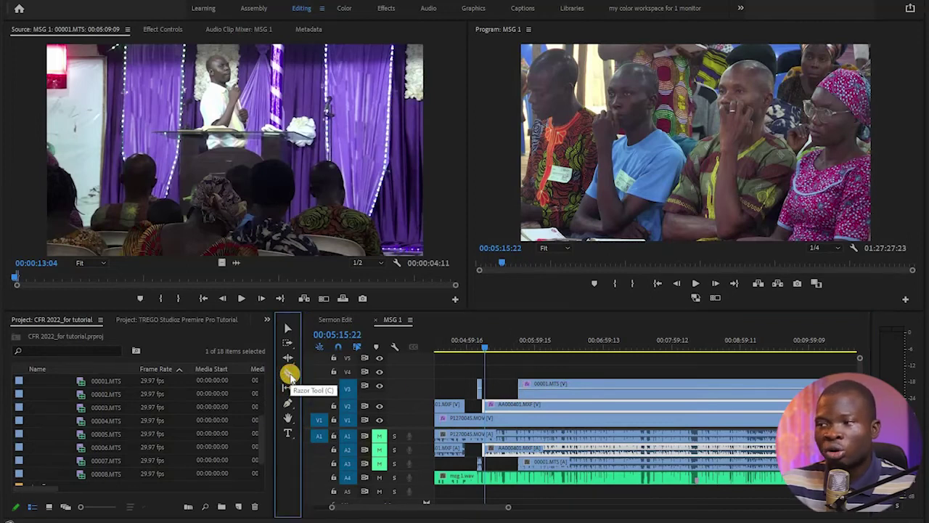
pyautogui.click(538, 384)
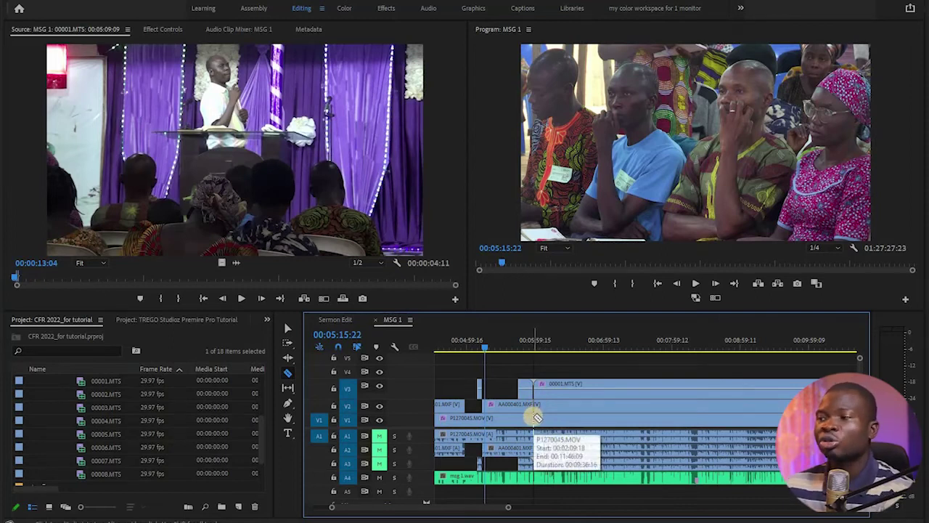
pyautogui.press('v')
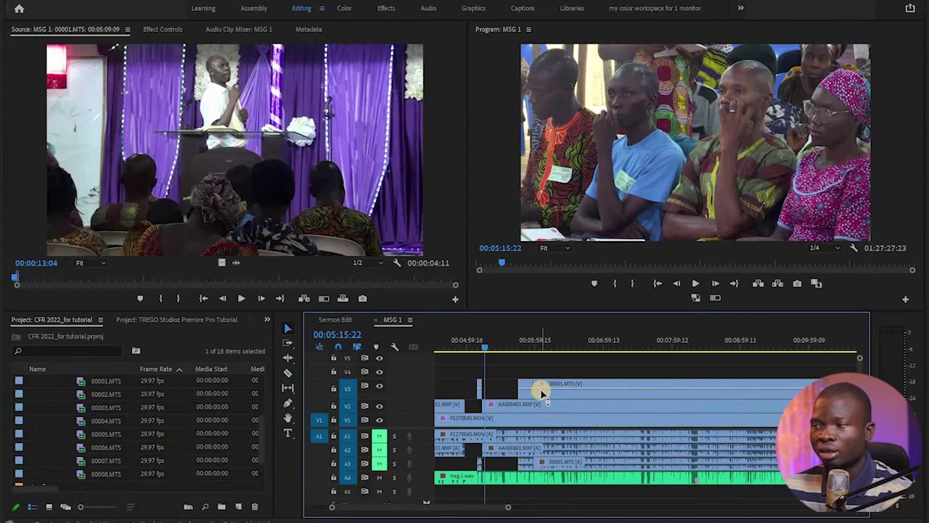
pyautogui.moveTo(537, 383)
pyautogui.mouseDown()
pyautogui.moveTo(676, 367)
pyautogui.moveTo(673, 383)
pyautogui.moveTo(571, 392)
pyautogui.moveTo(520, 384)
pyautogui.mouseUp()
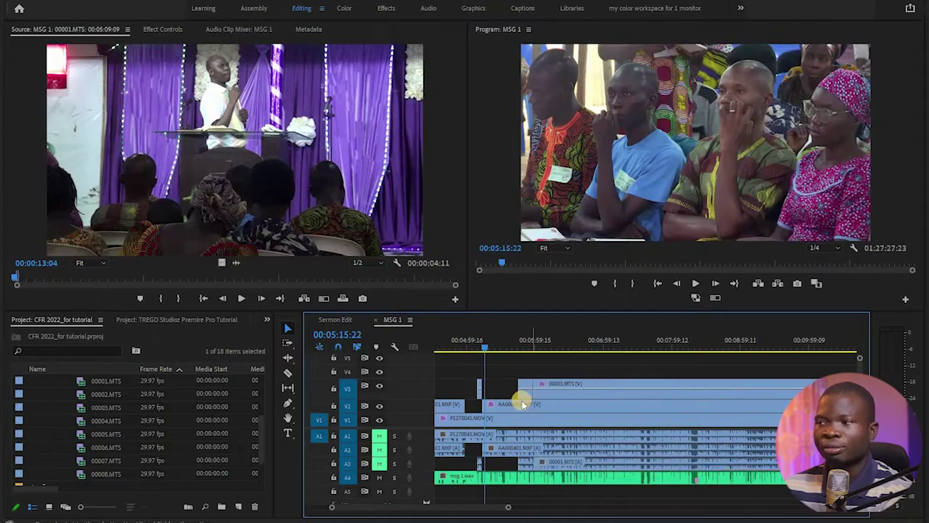
pyautogui.click(287, 329)
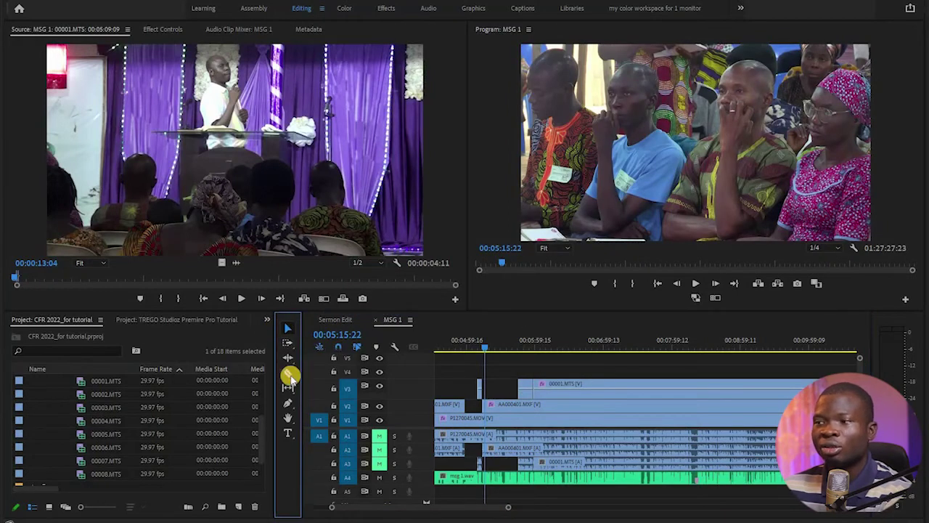
pyautogui.click(289, 375)
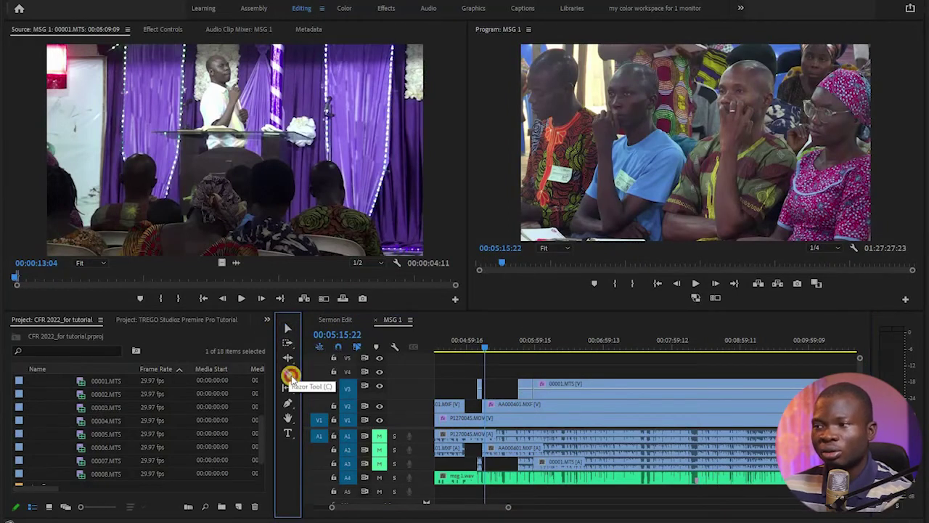
pyautogui.click(288, 327)
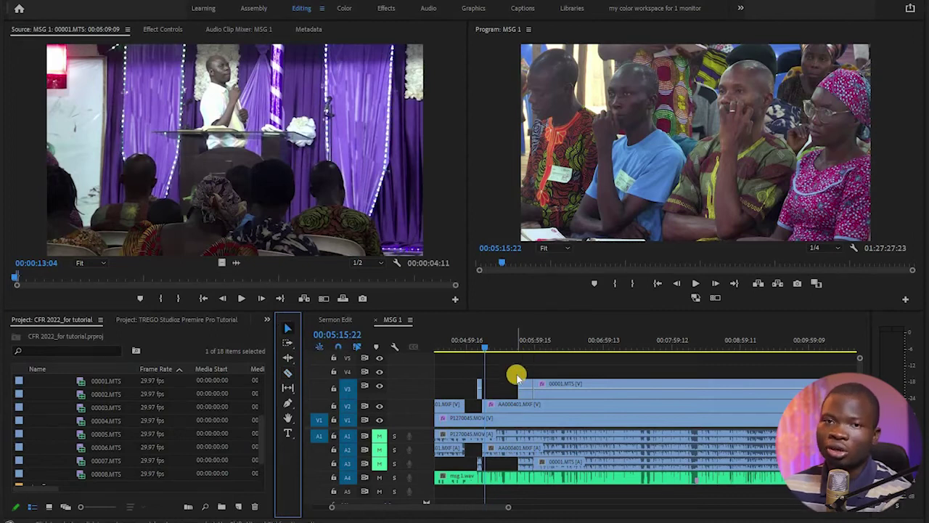